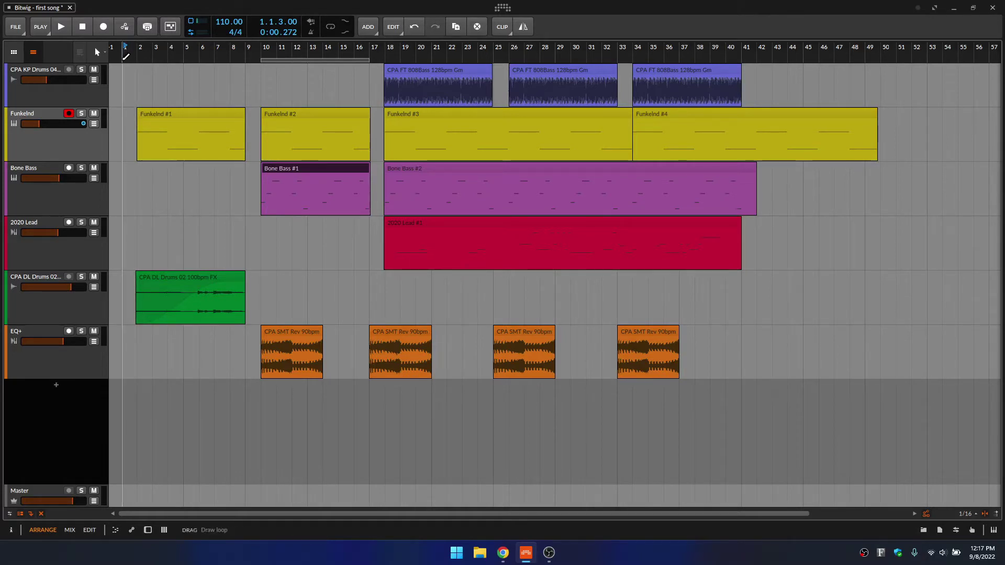
Step: Drag the loop region from bar 1 to about bar 52, past the last clip
left_click_drag(126, 55, 910, 58)
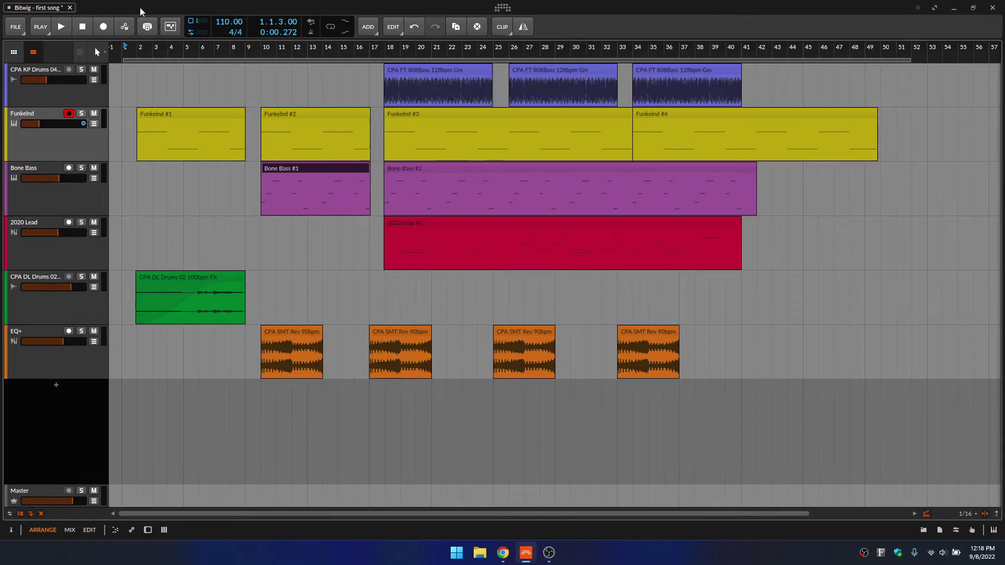
Step: Open the Export Audio dialog from the File menu
left_click(24, 31)
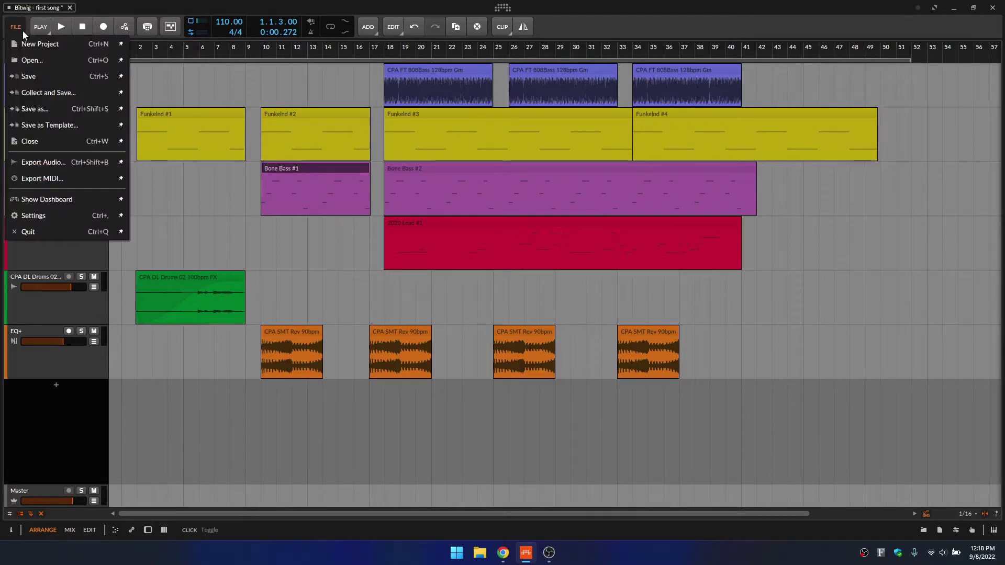
left_click(78, 163)
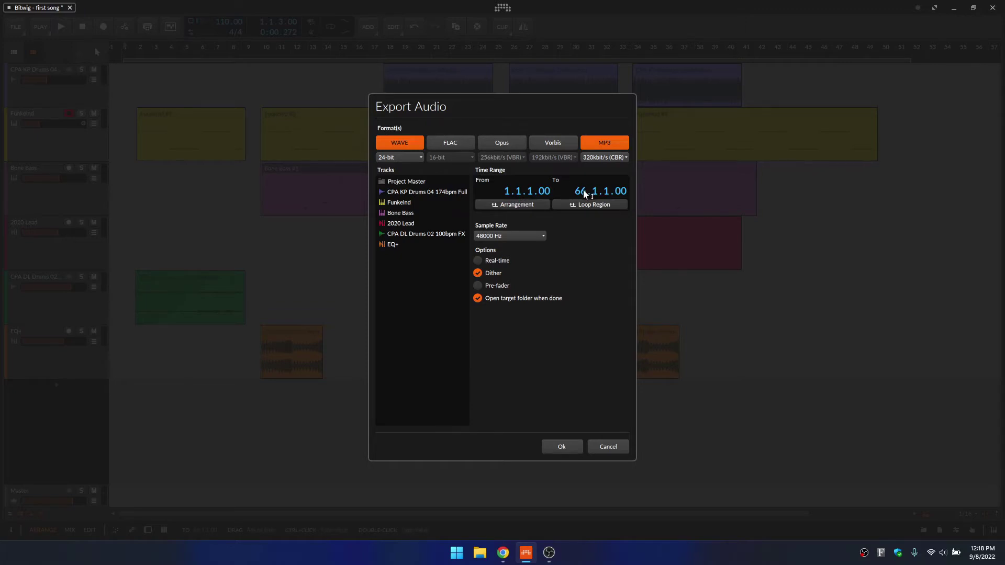
Step: Set the export range to the loop region, 1.1.3.00 to 51.4.4.00
left_click_drag(582, 191, 582, 204)
double_click(581, 191)
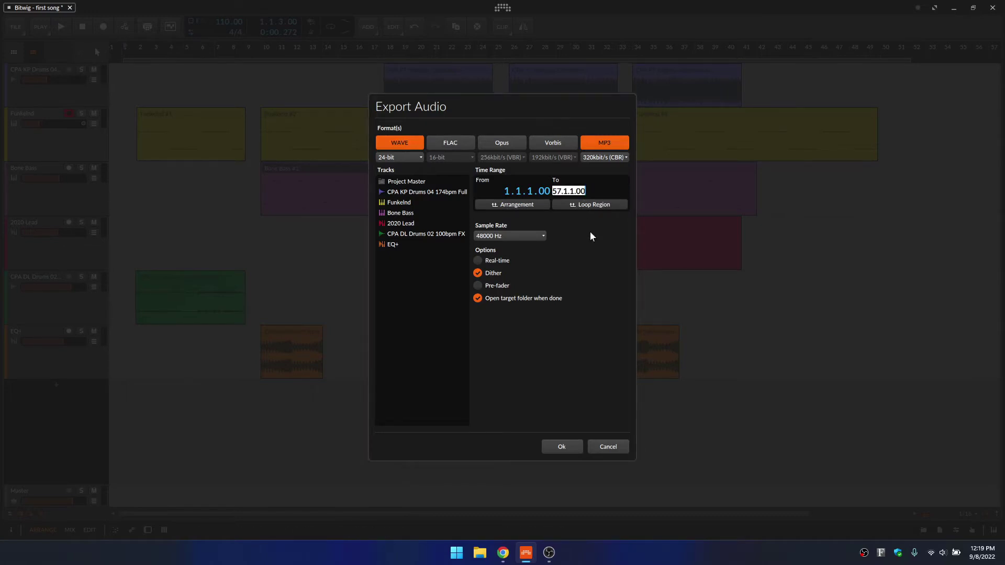
type("66")
key("Return")
left_click(590, 206)
Step: Keep WAVE at 24-bit and MP3 at 320 kbit/s (CBR)
left_click(417, 158)
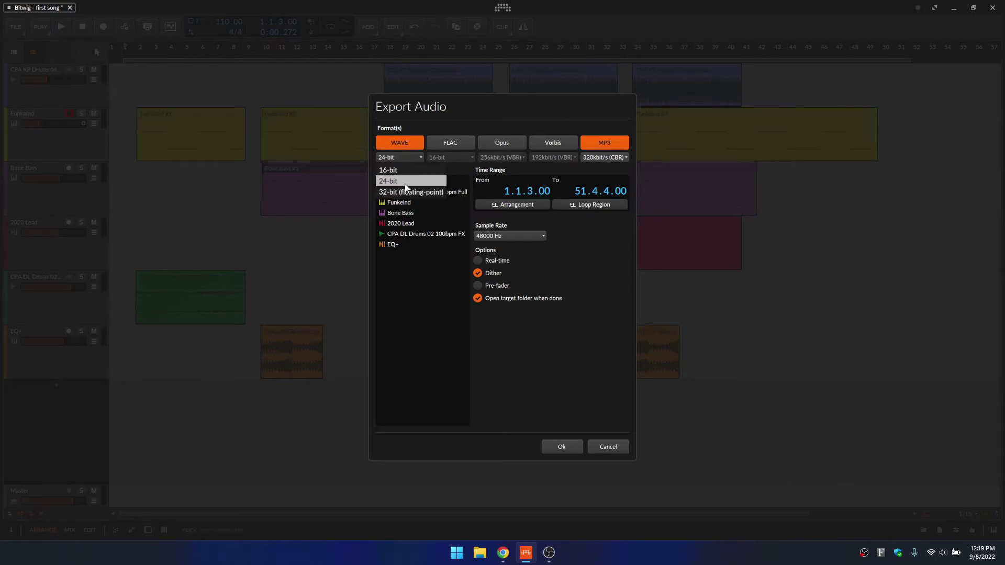
left_click(406, 181)
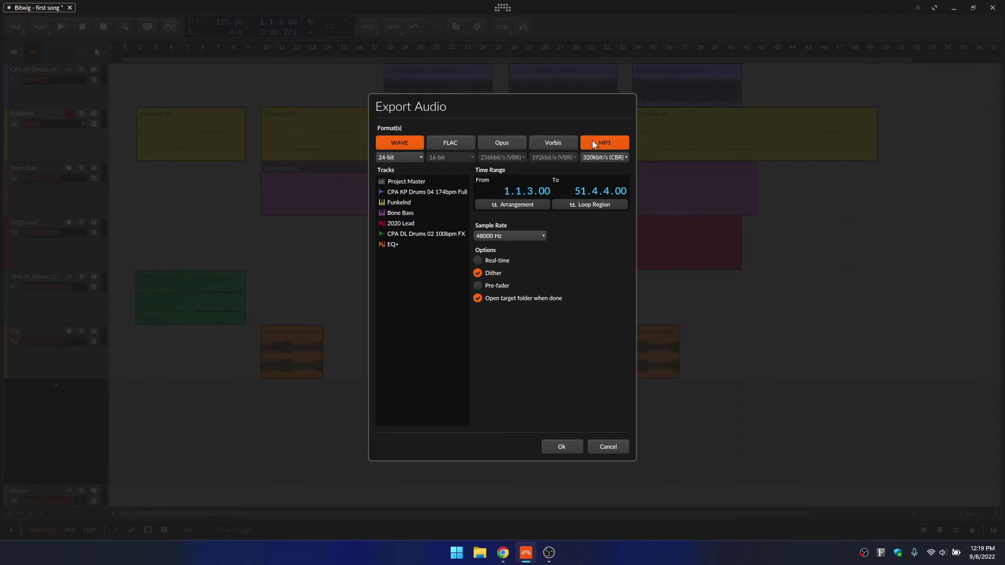
left_click(613, 156)
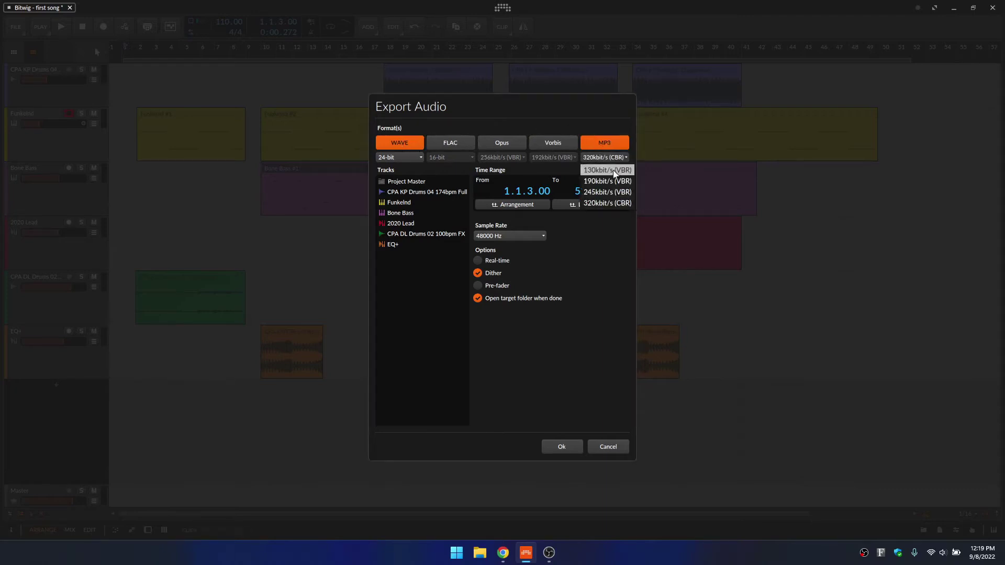
left_click(605, 204)
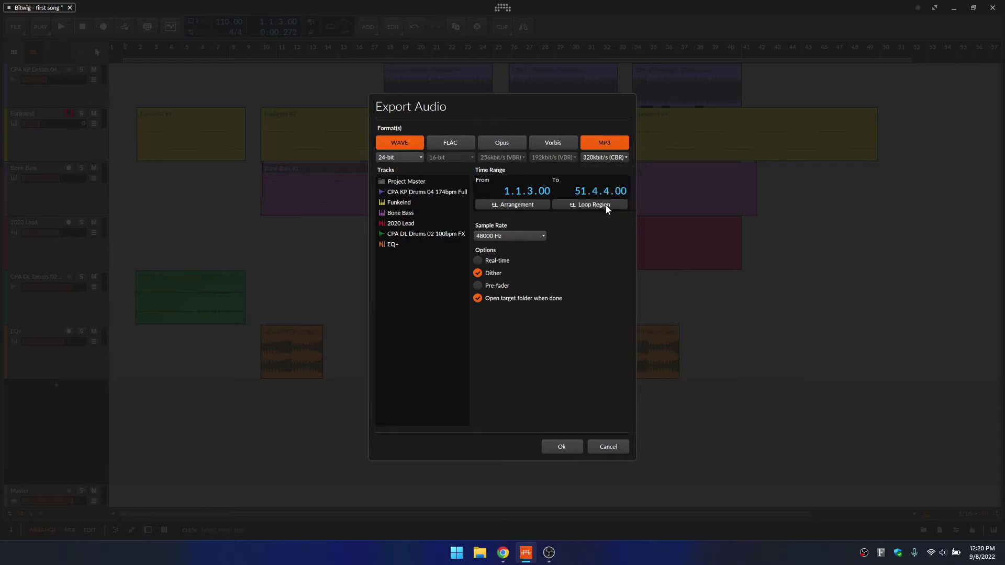
Step: Enable Vorbis at 192 kbit/s (VBR) and Opus at 256 kbit/s (VBR)
left_click(560, 158)
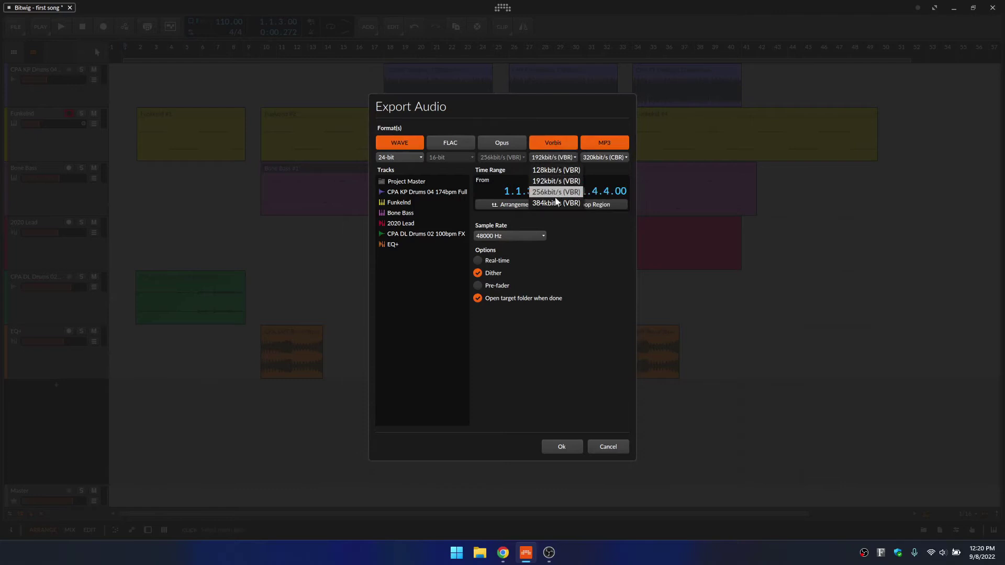
left_click(551, 146)
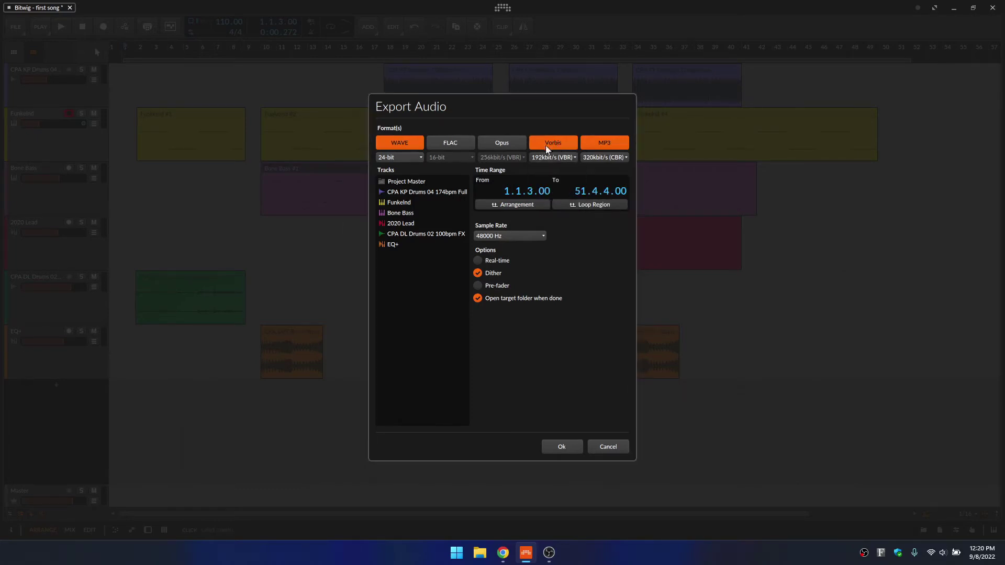
left_click(510, 143)
left_click(504, 158)
left_click(504, 142)
Step: Drop Vorbis and export only Project Master, Funkelnd and 2020 Lead
left_click(545, 146)
left_click(404, 183)
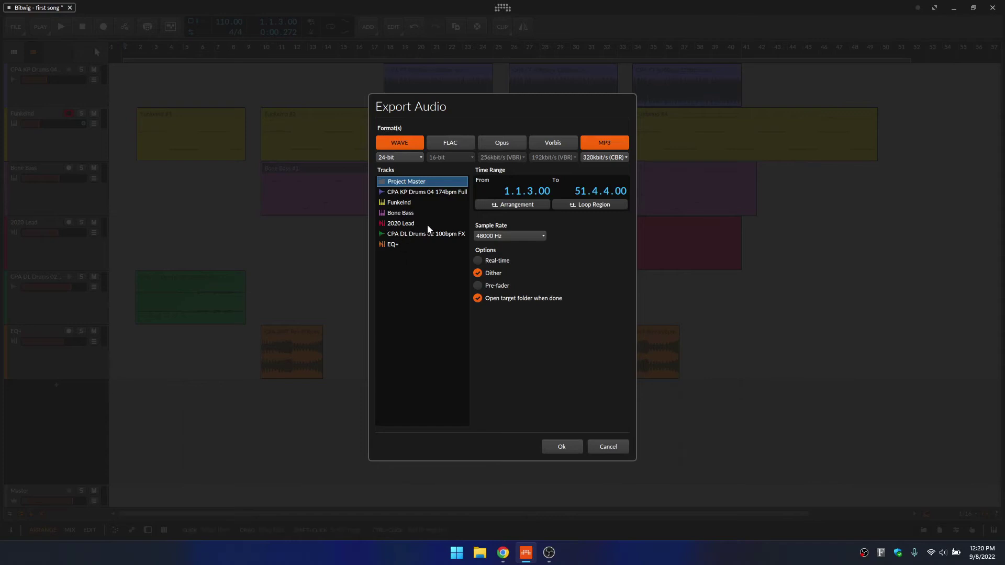
left_click(400, 192)
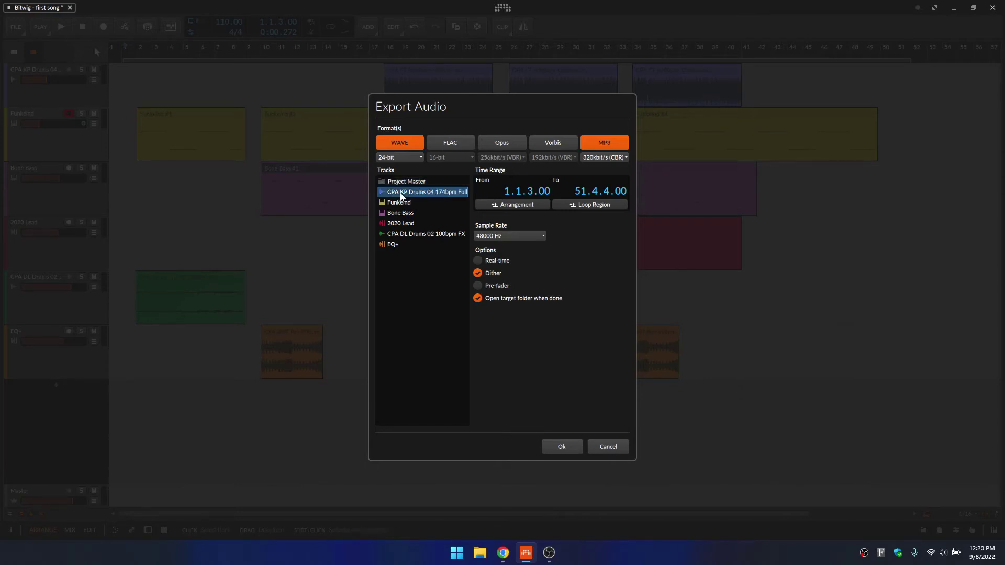
left_click(394, 245, "shift")
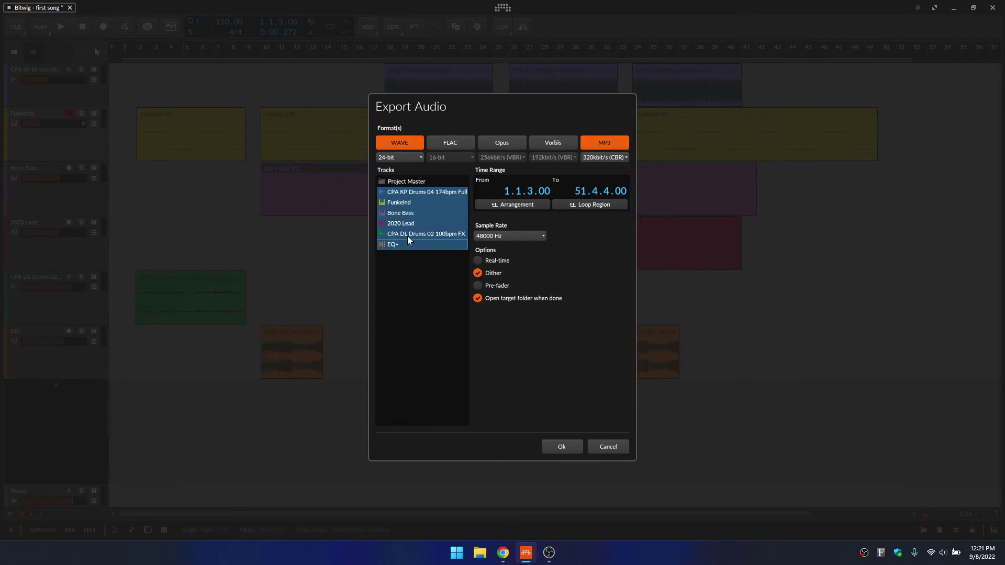
left_click(407, 181)
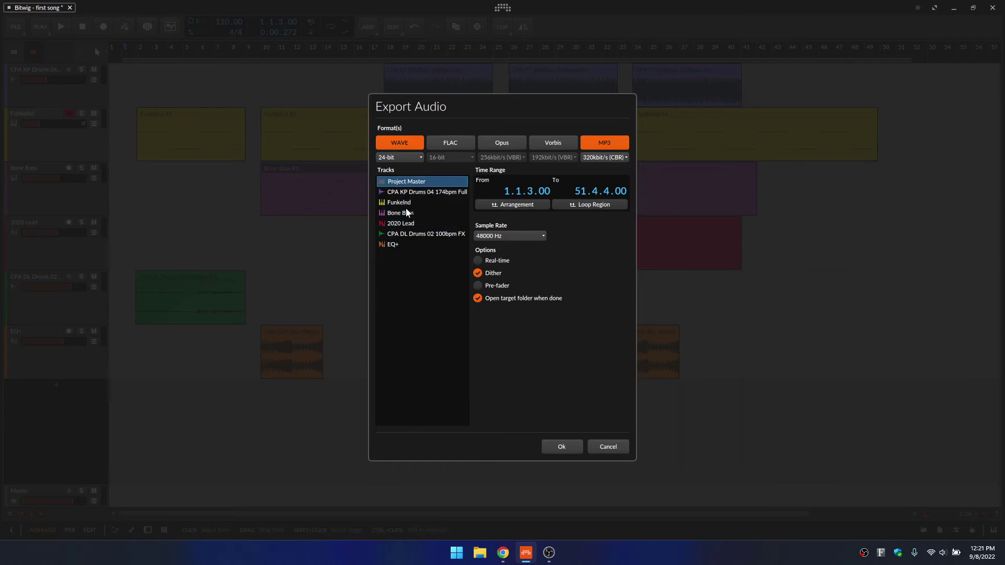
left_click(402, 202, "ctrl")
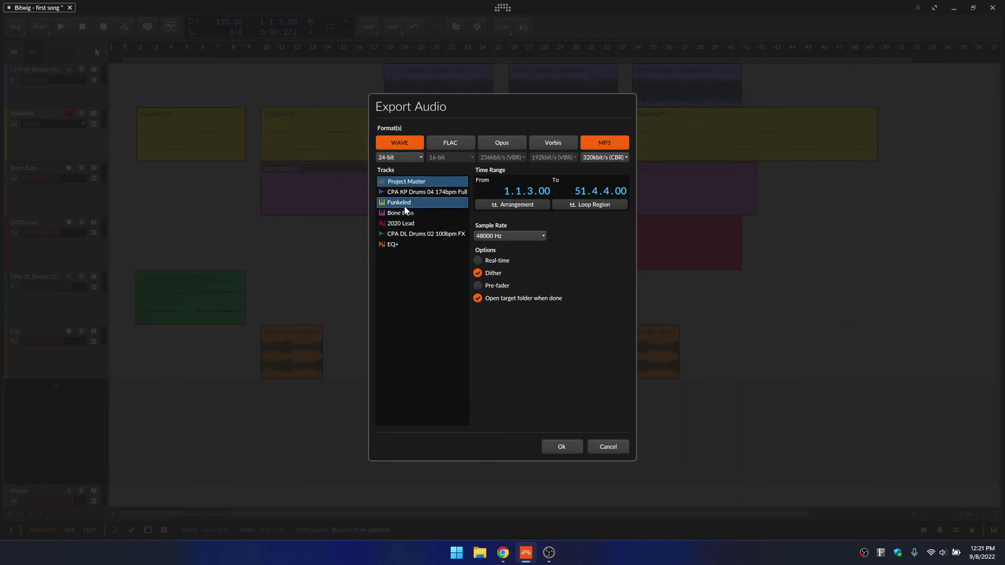
left_click(403, 224, "ctrl")
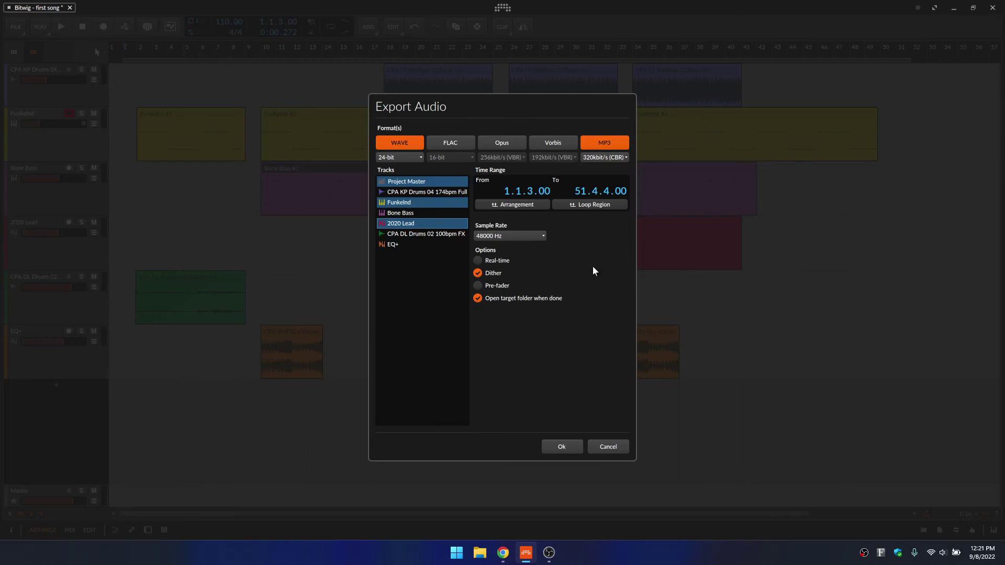
left_click(537, 239)
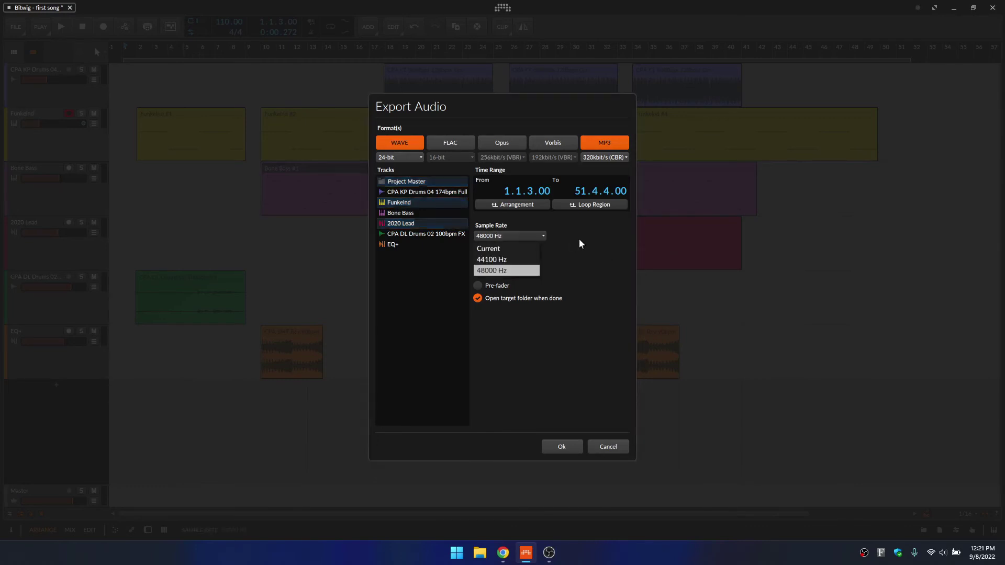
left_click(590, 252)
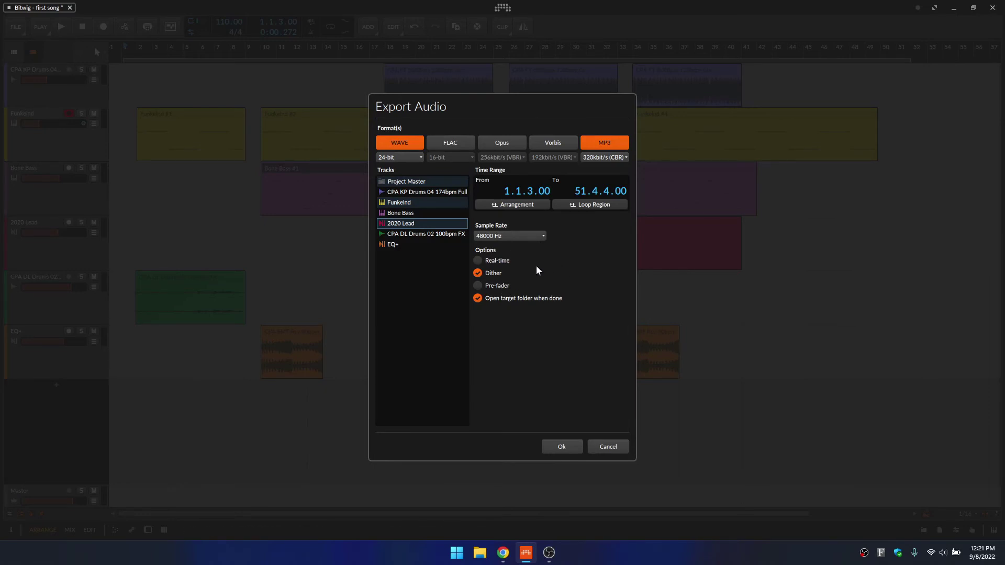
left_click(478, 260)
Step: Confirm the export settings and export the files into the Desktop folder
left_click(562, 447)
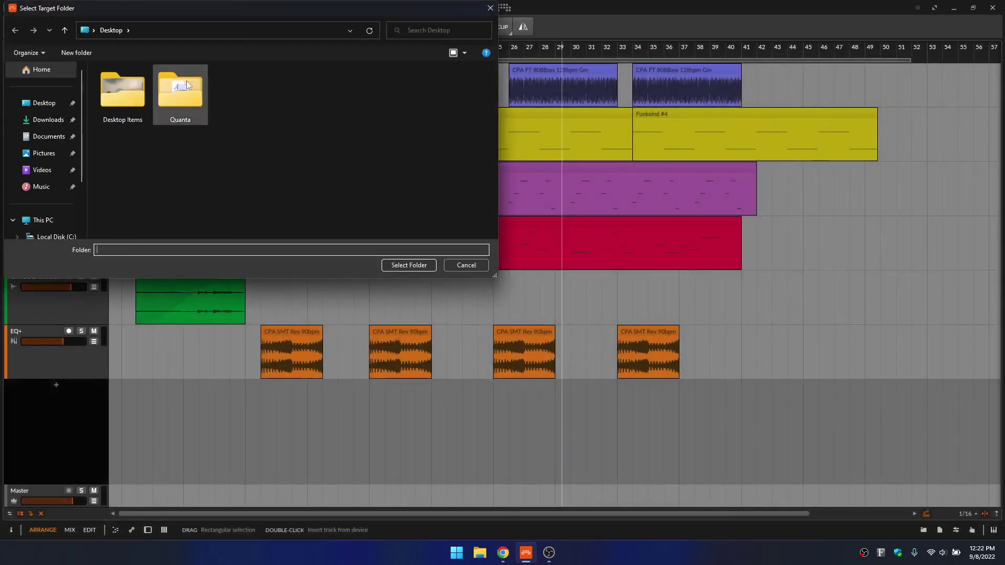
left_click(403, 265)
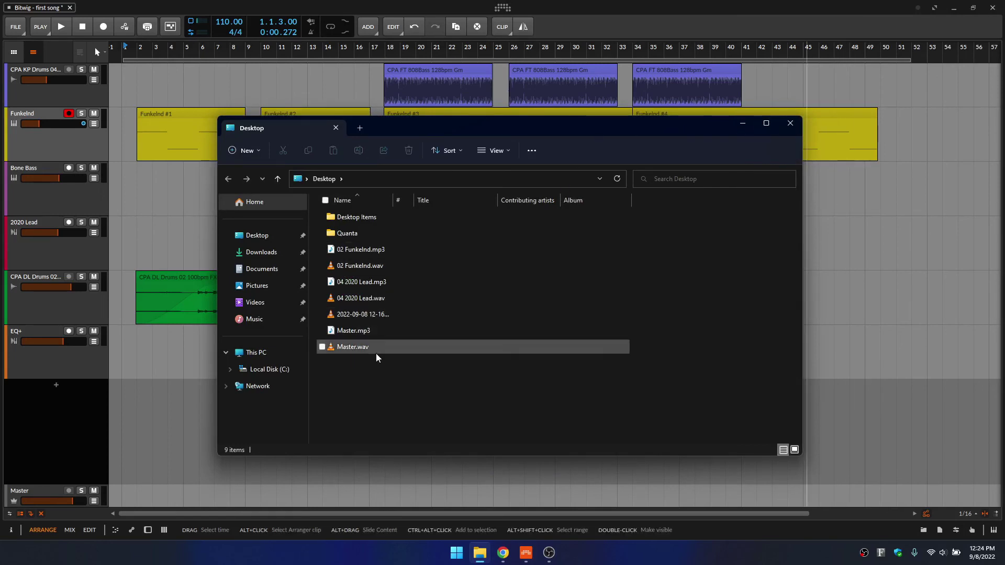
Step: Select Master.mp3 and Master.wav on the Desktop to check the exported files
left_click(341, 332)
left_click(344, 348)
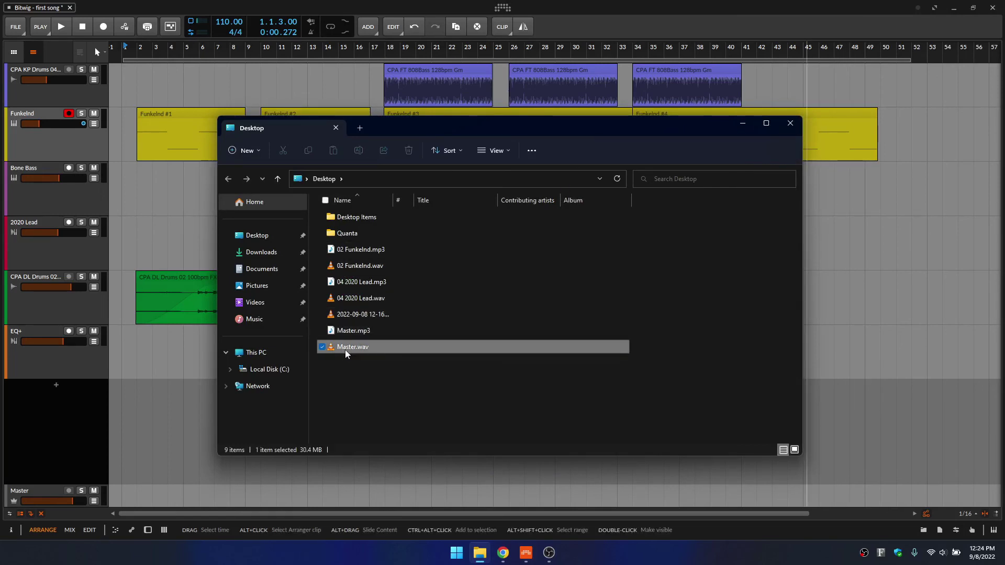